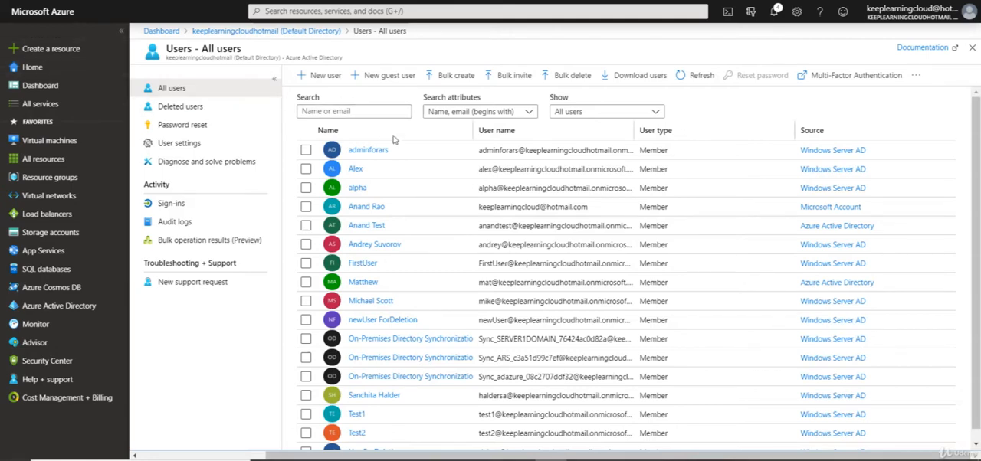
Step: Start a new guest user invitation with the Invite user option
left_click(377, 78)
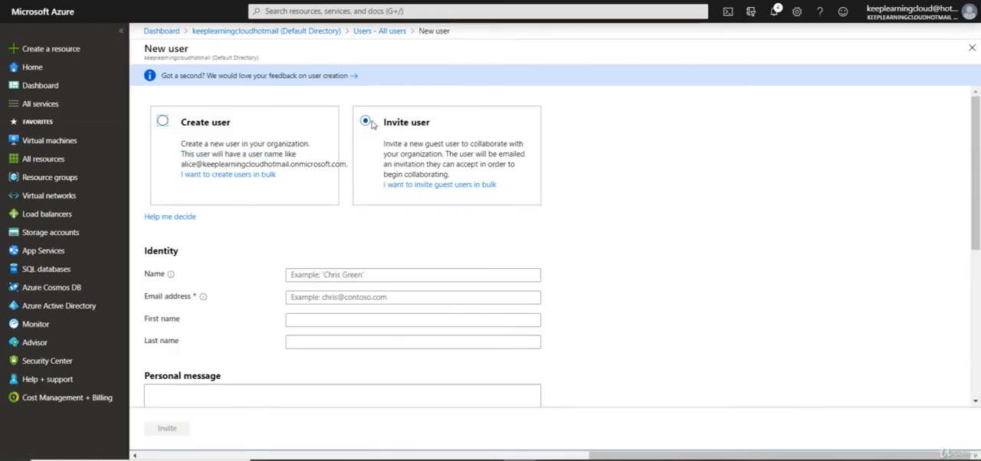
left_click(365, 125)
scroll(374, 123, "down", 2)
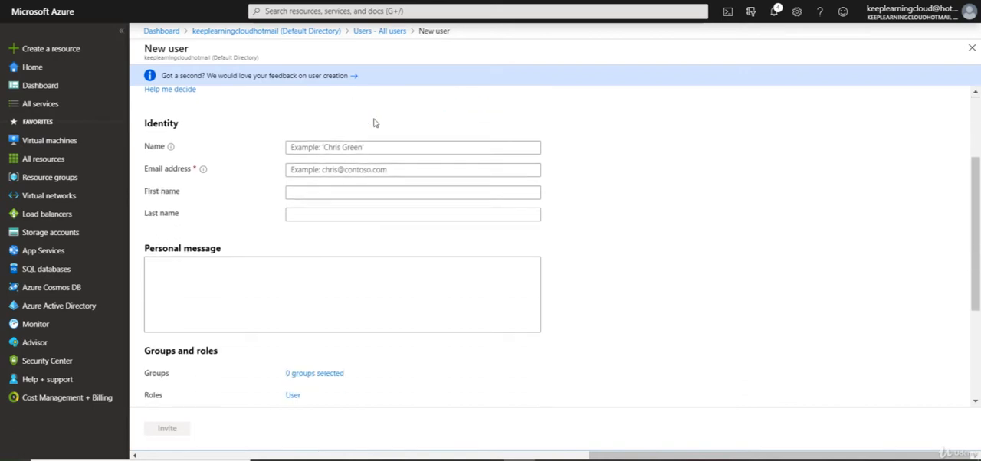
Step: Fill in the guest's identity details with their display name, e-mail address, first name and last name
left_click(331, 151)
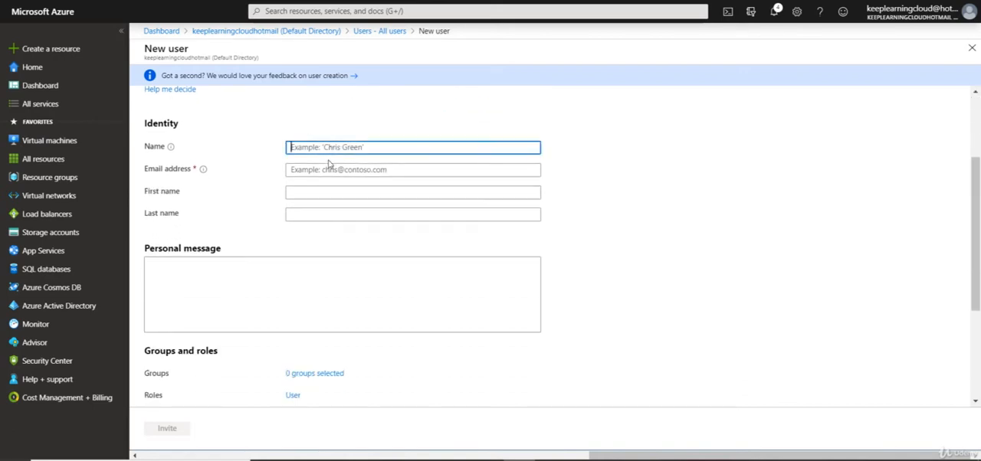
left_click(333, 169)
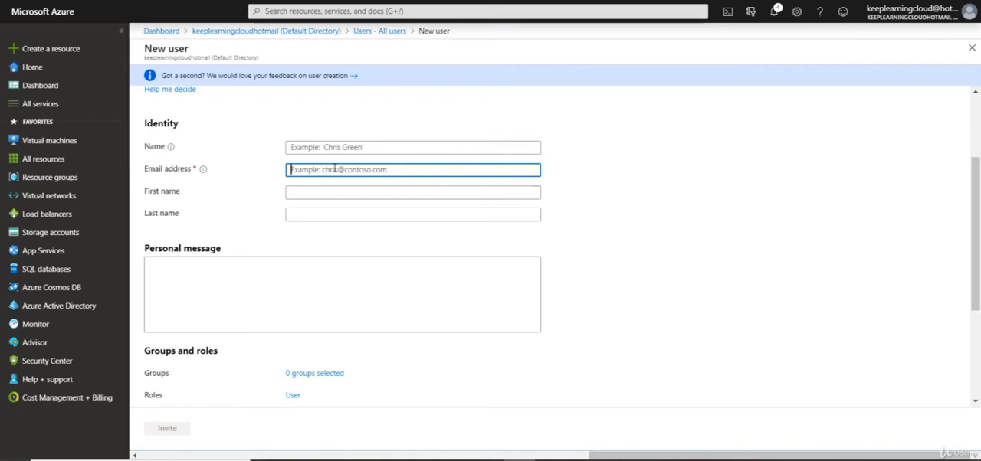
left_click(460, 148)
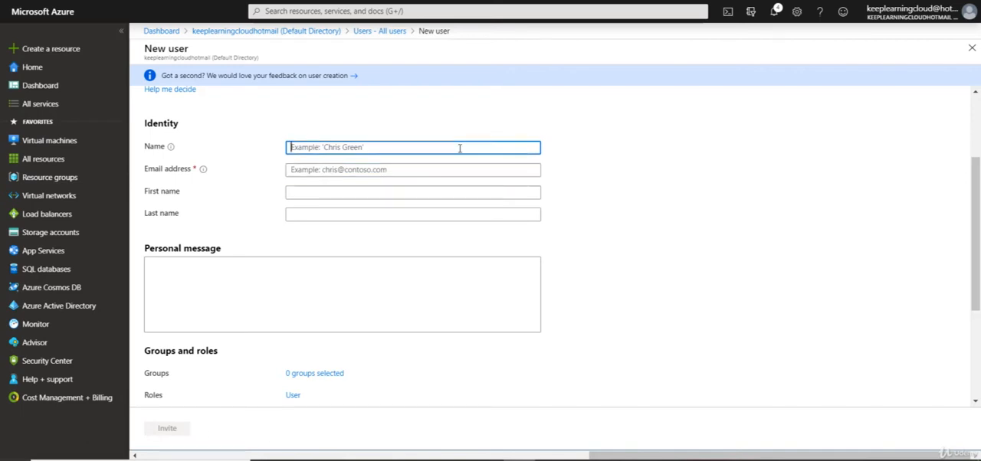
type("Rob")
key("Tab")
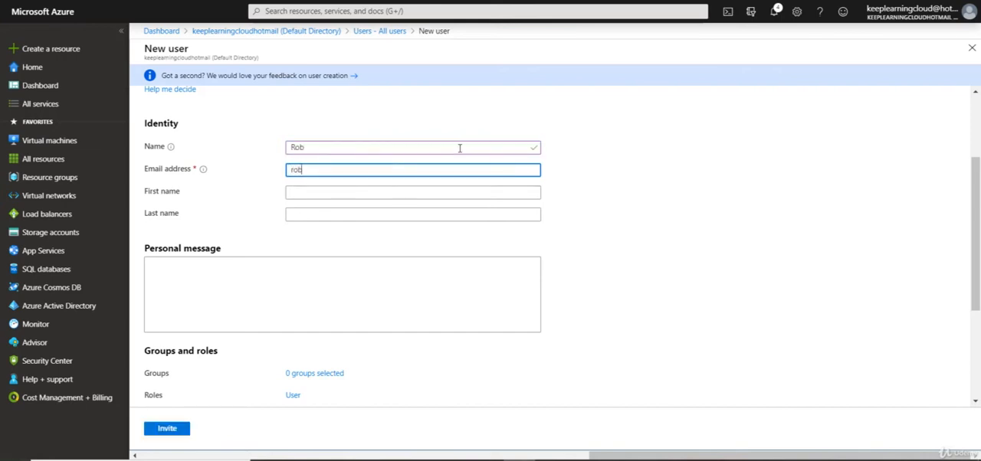
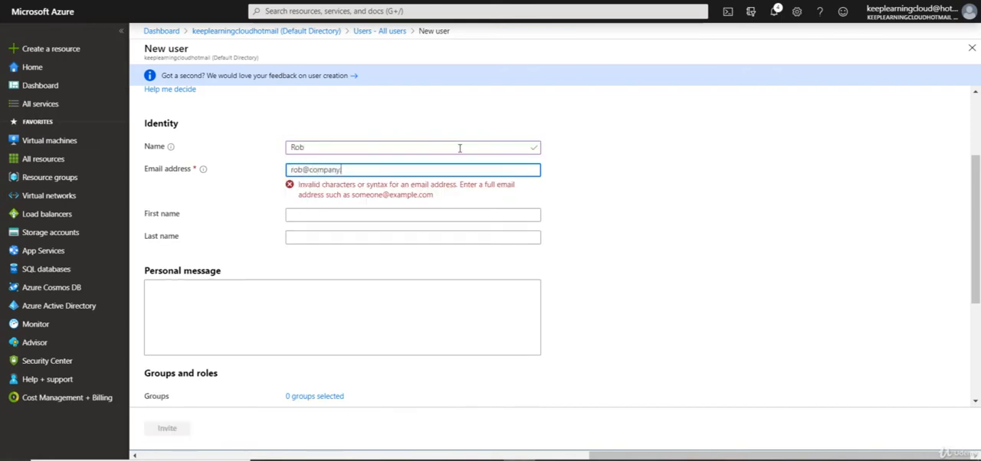
key("Tab")
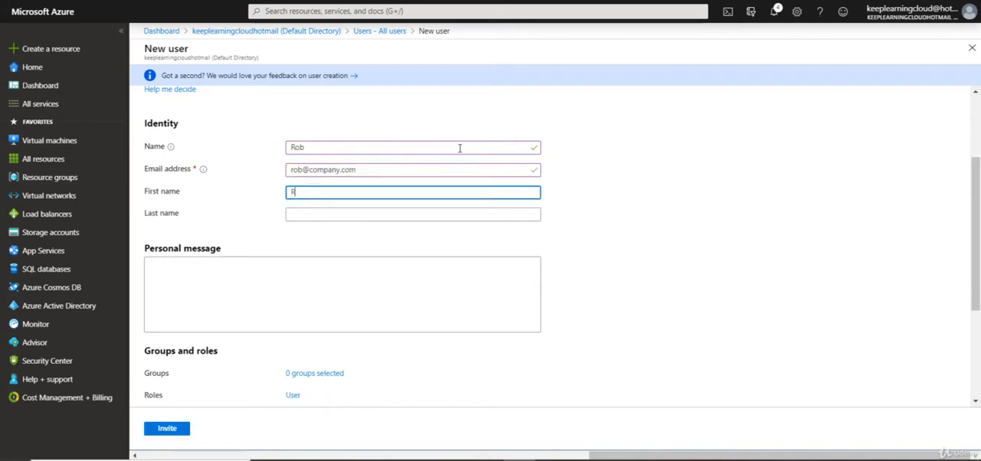
key("Tab")
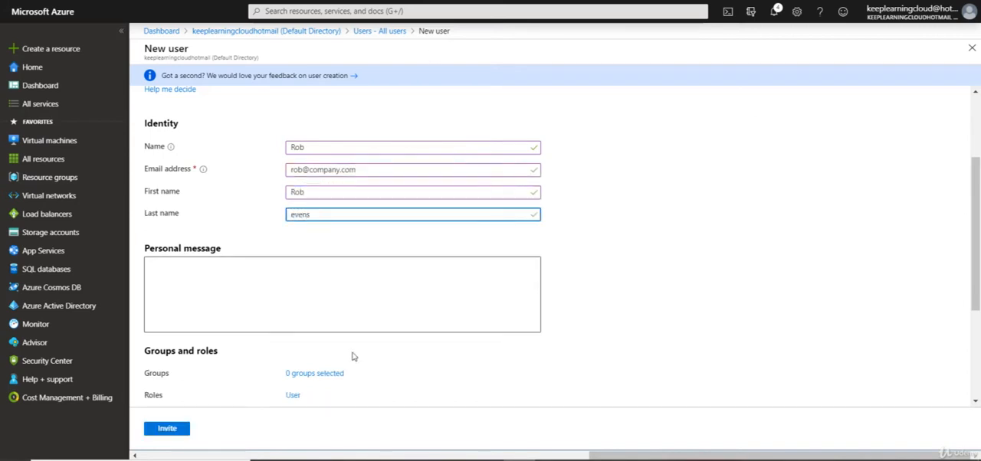
Step: Write a personal message that greets the guest by first name, followed by "Lets get connected to the apps"
left_click(367, 303)
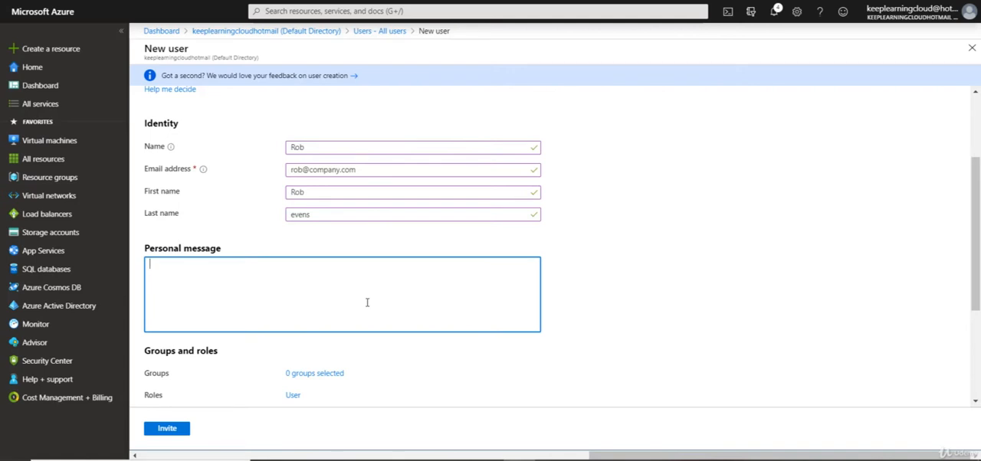
type("HI Rob,")
key("Return")
type("We")
key("BackSpace")
key("BackSpace")
key("Return")
type("Les")
key("BackSpace")
type("ts get connect")
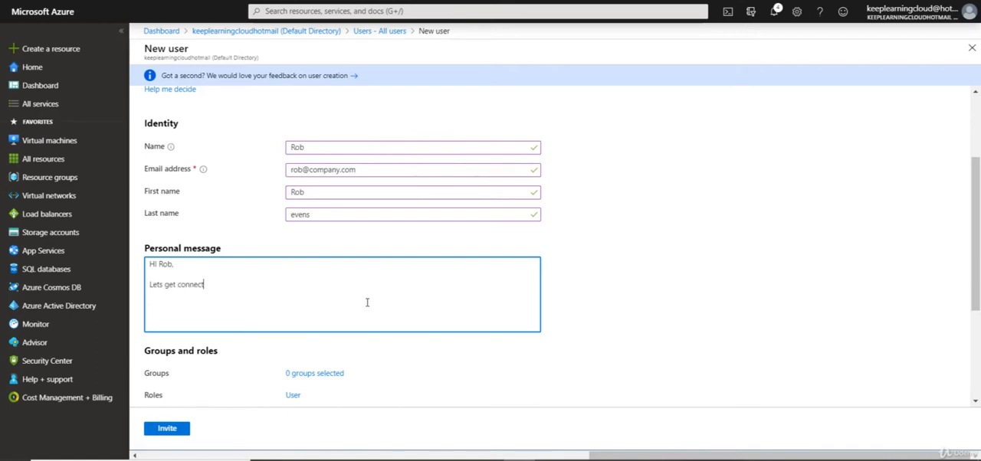
type("ed to the apps")
key("Return")
Step: Send the guest invitation, leaving groups, role, sign-in settings and job info at their defaults
scroll(313, 276, "down", 3)
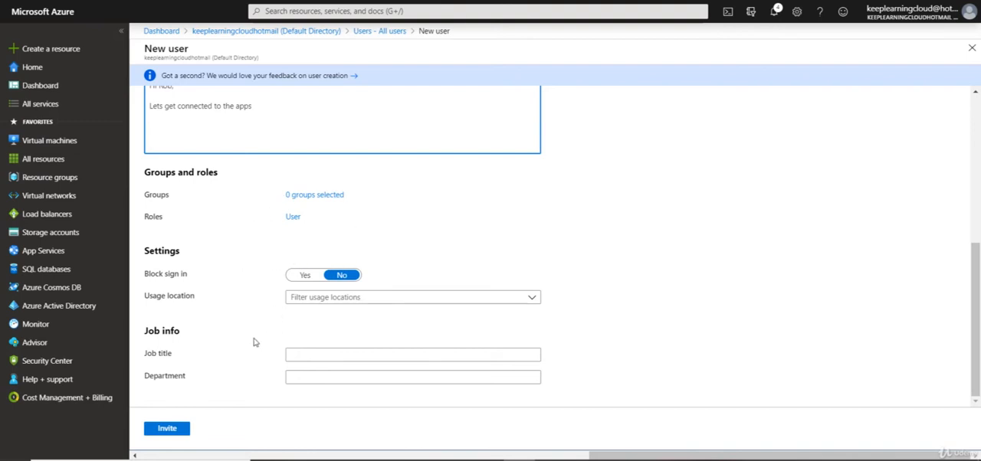
left_click(166, 429)
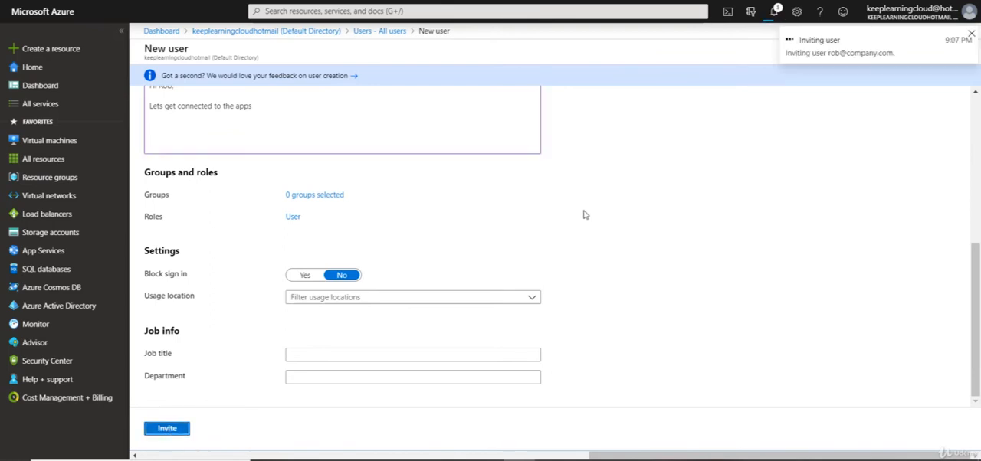
scroll(579, 214, "up", 1)
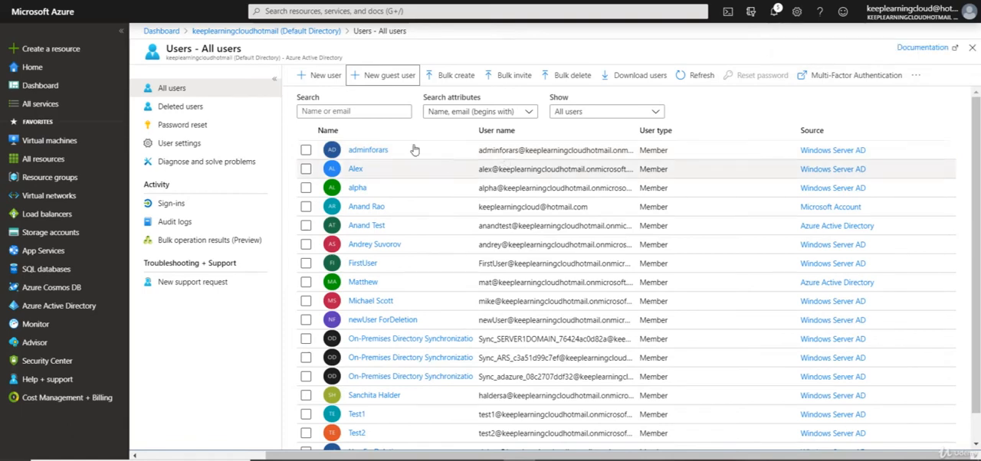
Step: Search all users for the invited guest by first name and check the invitation acceptance status in their profile
left_click(397, 112)
type("t")
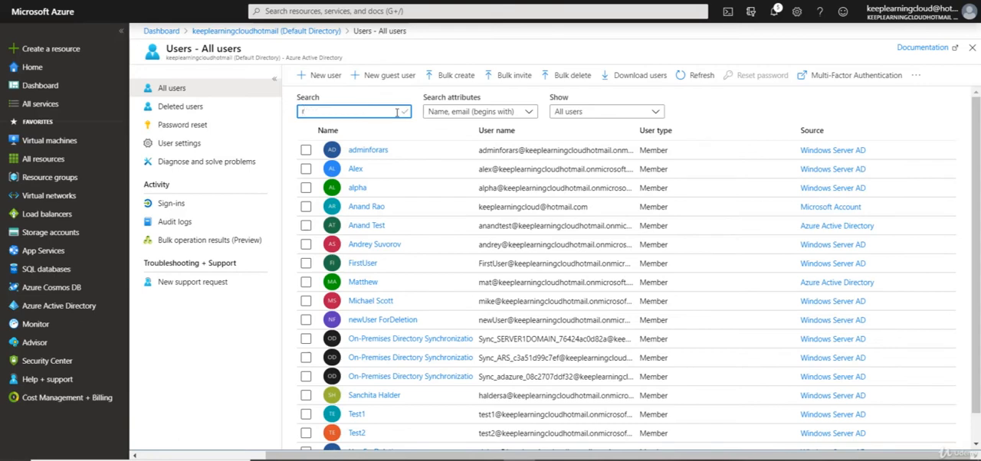
type("ob")
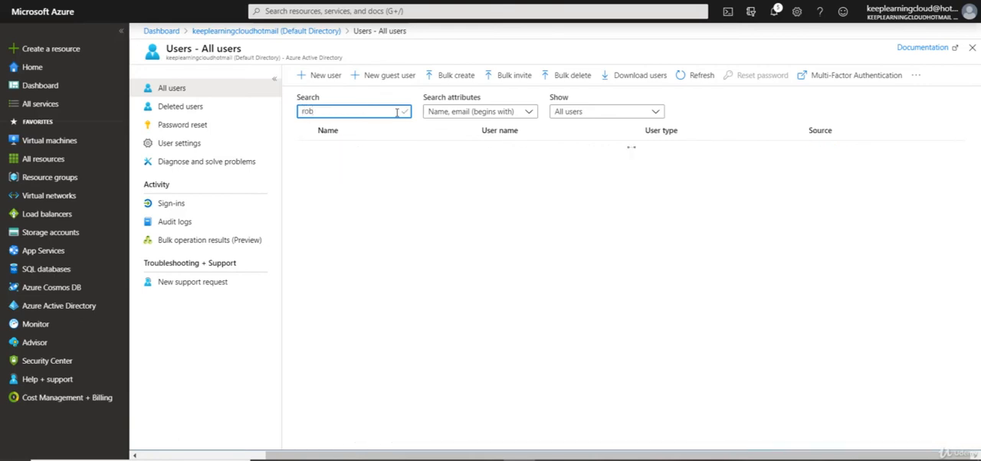
left_click(354, 151)
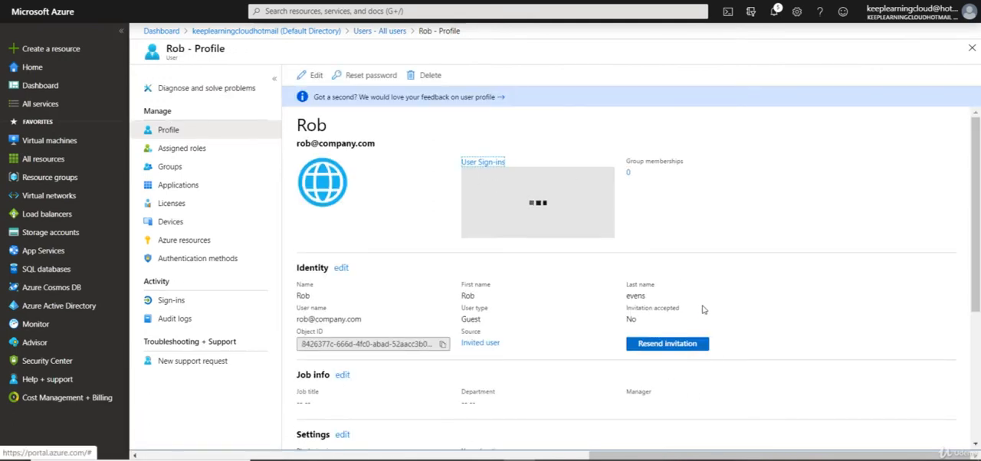
left_click_drag(626, 307, 631, 320)
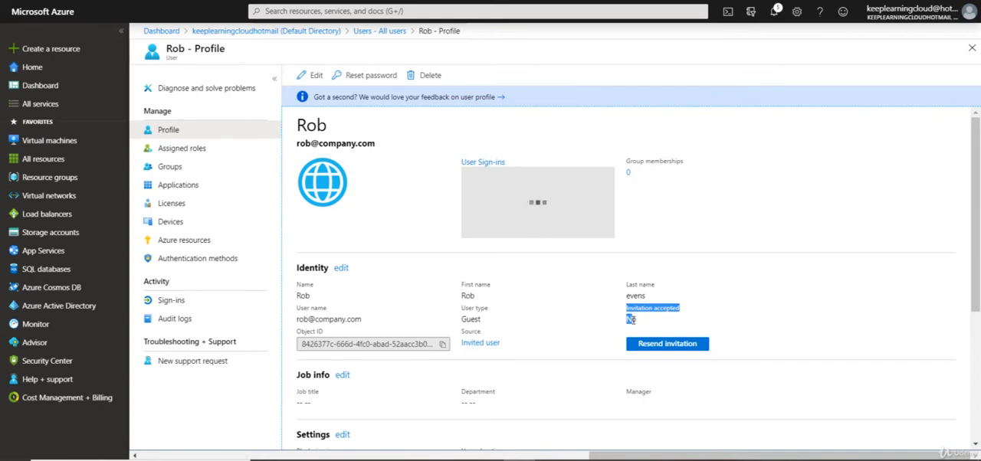
left_click(633, 319)
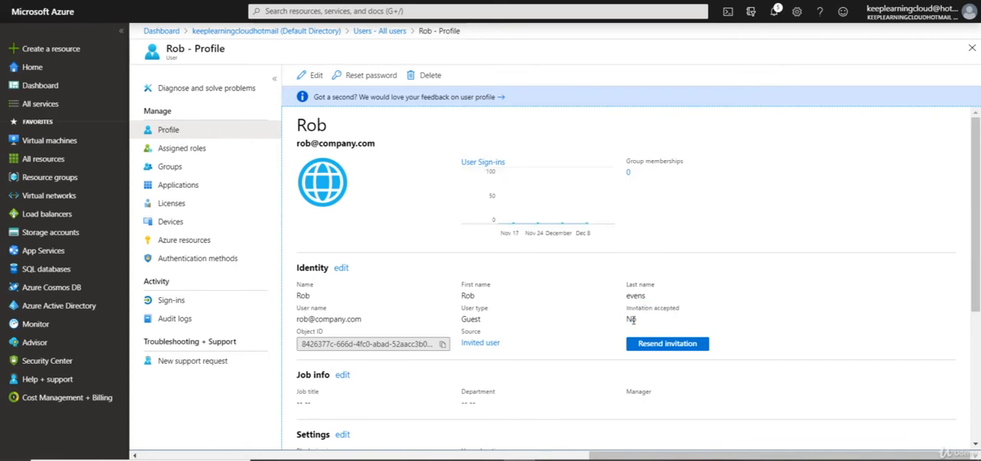
Step: Look through the guest's assigned roles, group memberships and application assignments
left_click(212, 152)
left_click(199, 169)
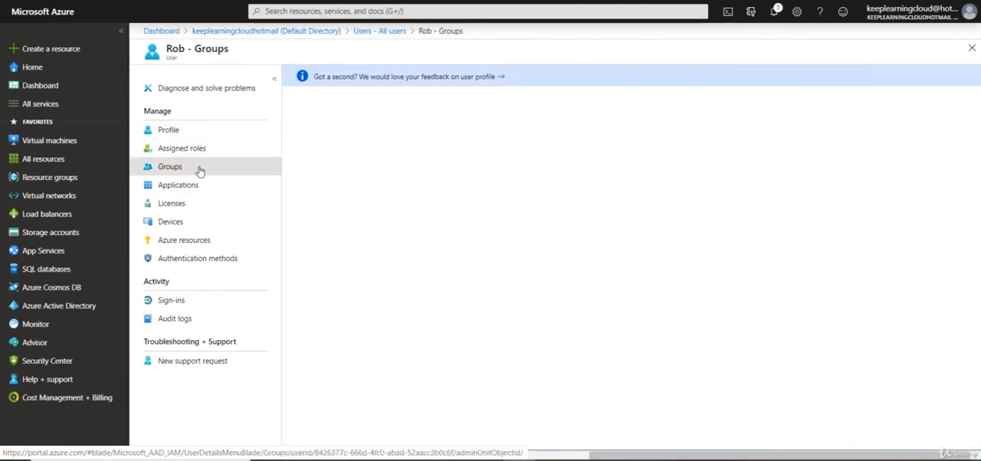
left_click(184, 185)
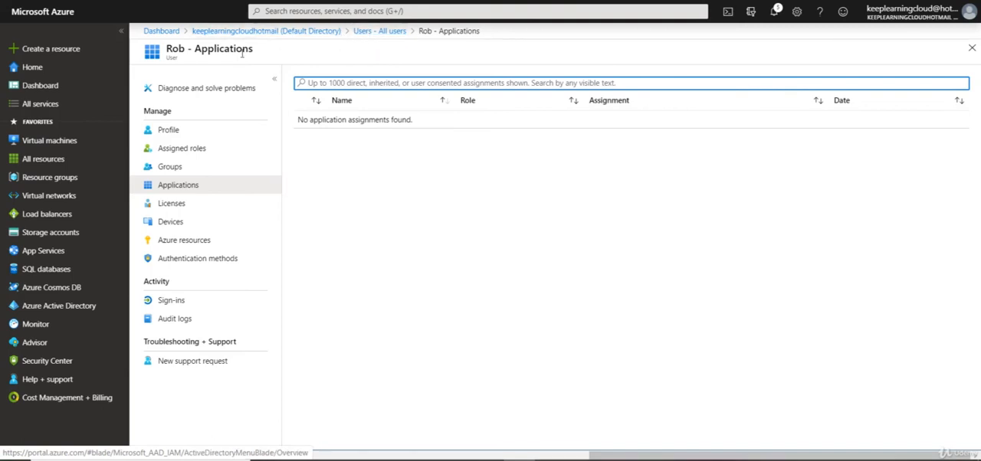
Step: Review the users from other organizations in the default directory's organizational relationships, and return to the directory overview
left_click(324, 36)
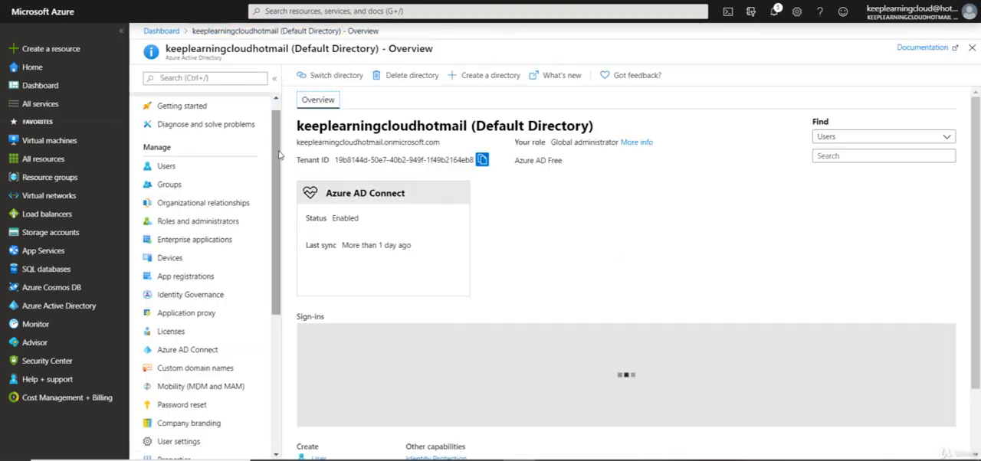
left_click(187, 204)
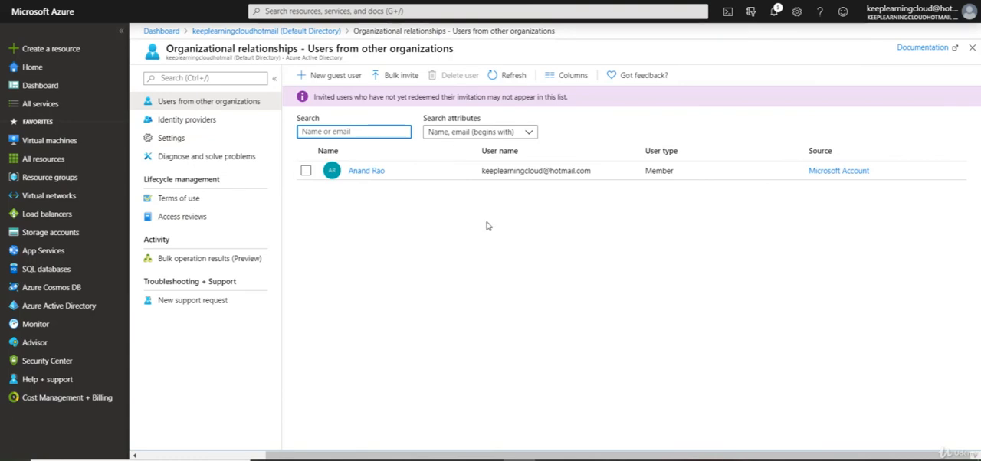
left_click(368, 217)
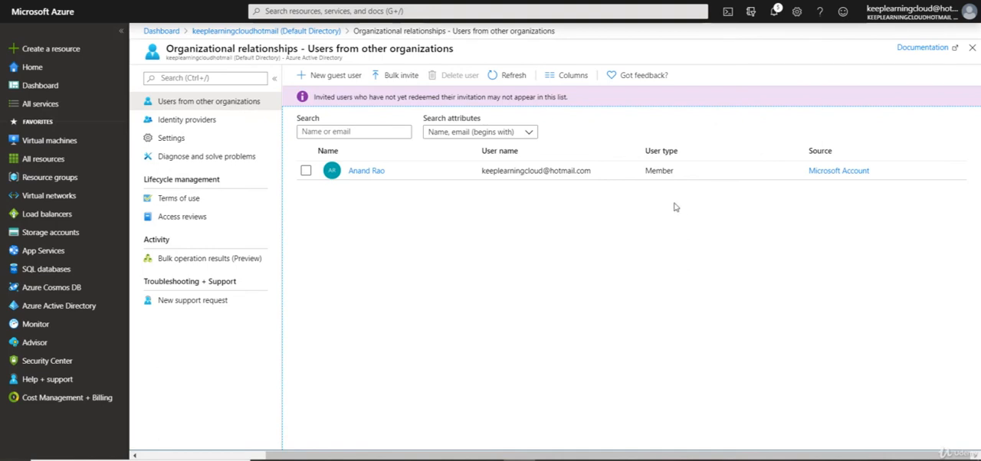
left_click(222, 30)
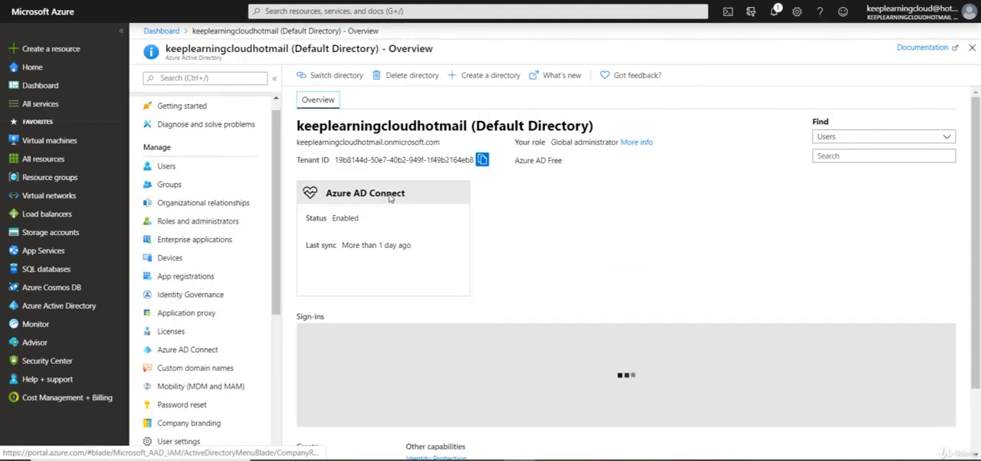